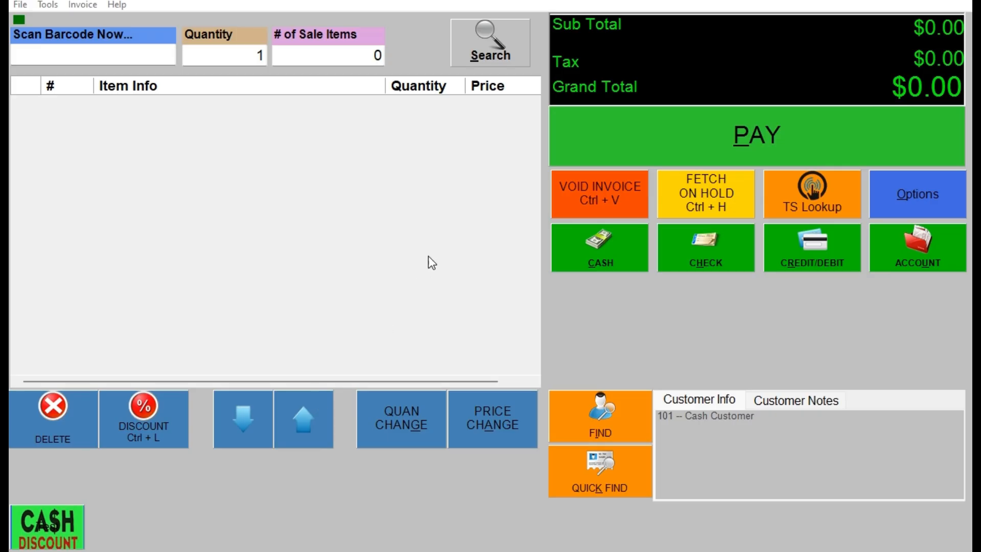
left_click(773, 203)
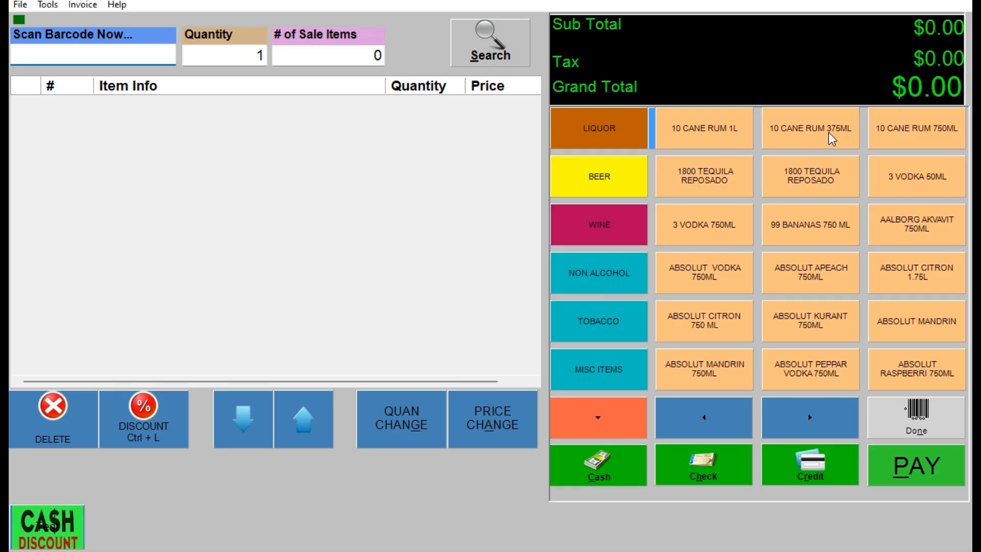
left_click(927, 413)
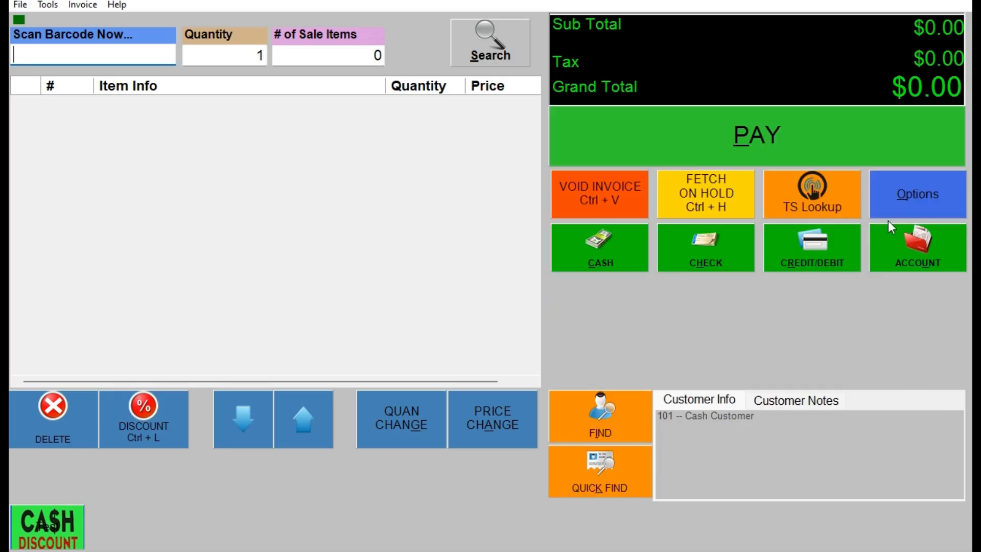
Search Inventory Maintenance for "10 rum" and review the ordering information of 10 CANE RUM 375ML.
left_click(927, 195)
left_click(319, 386)
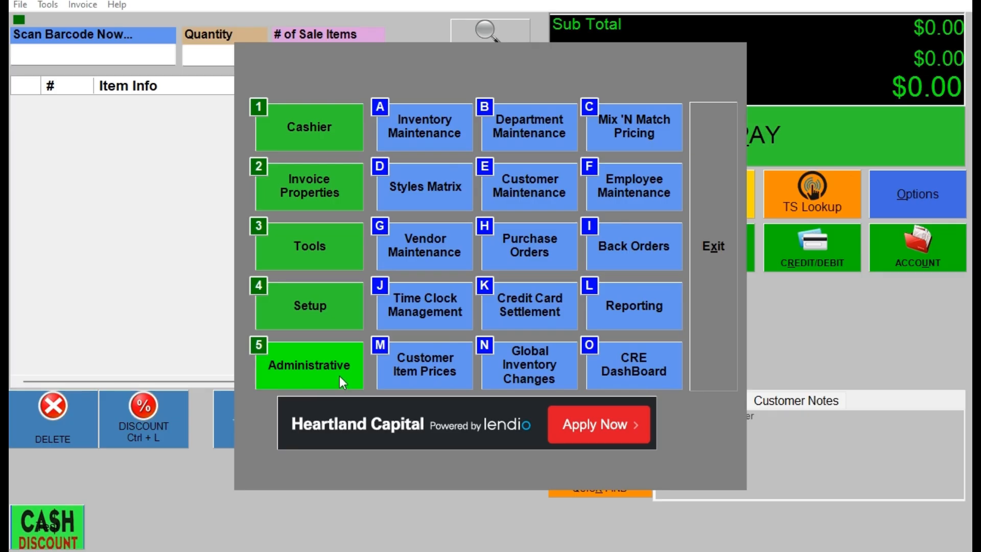
left_click(431, 142)
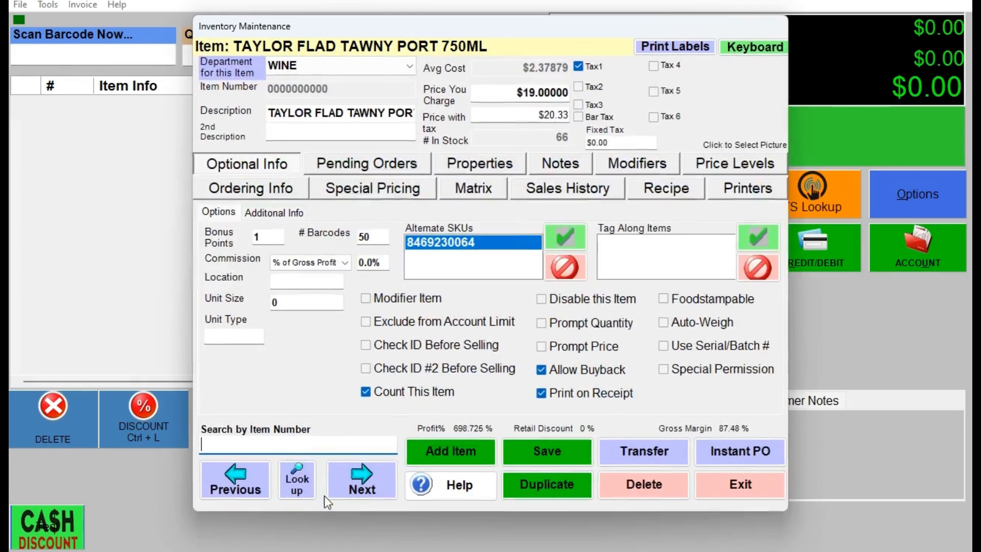
left_click(307, 489)
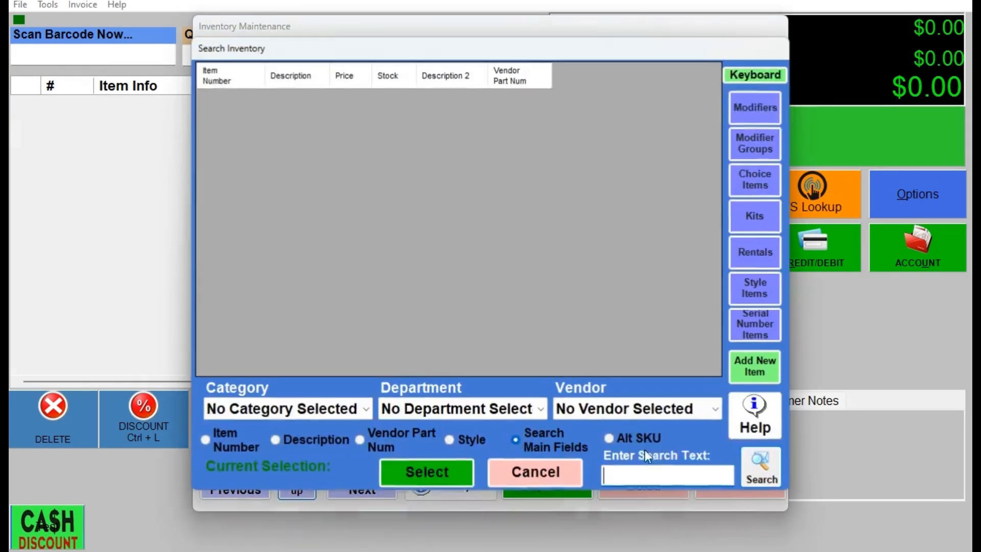
left_click(679, 480)
type("10 rum")
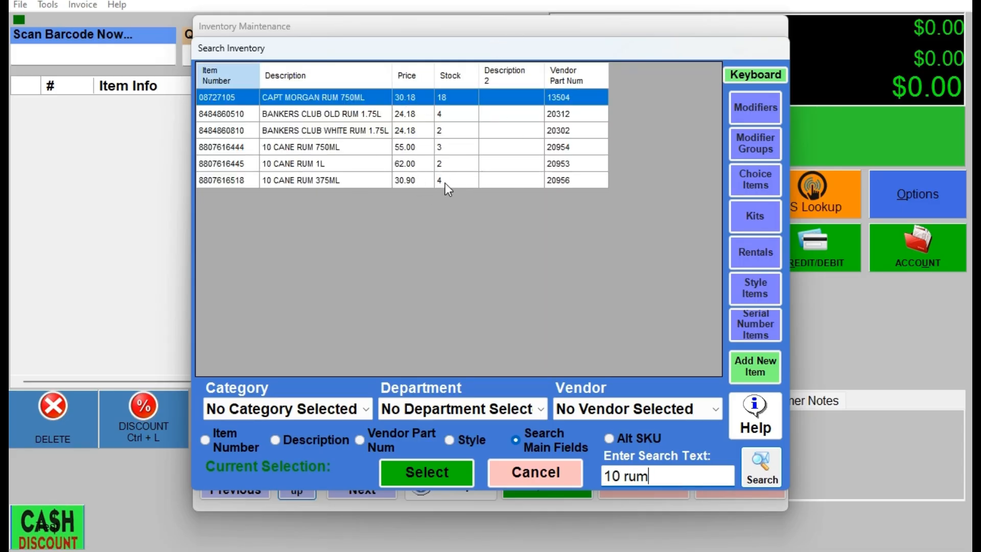
double_click(346, 181)
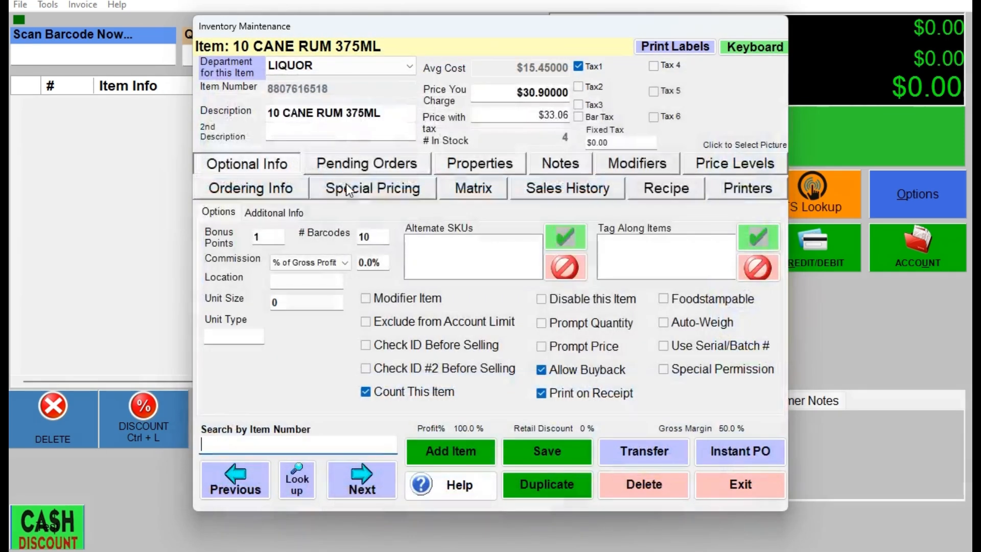
left_click(256, 190)
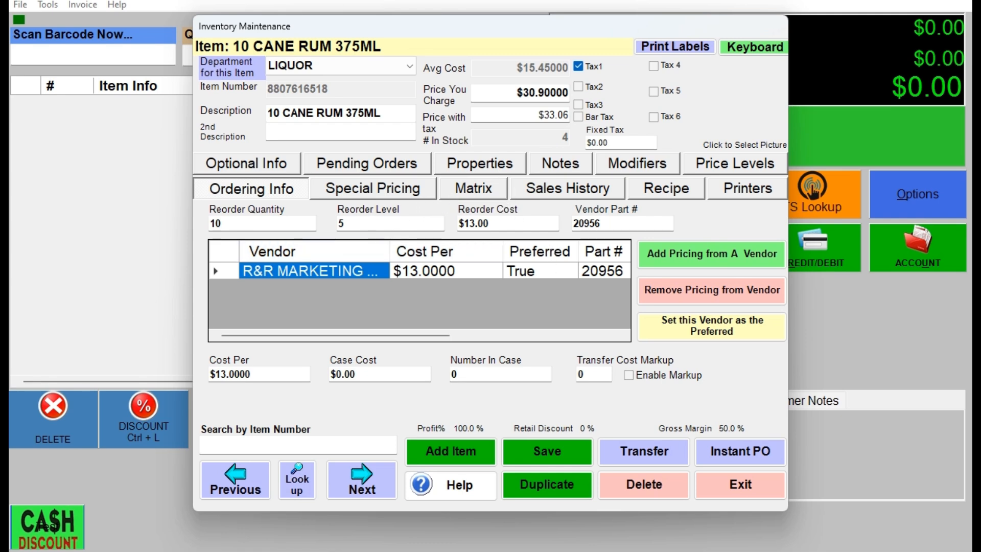
left_click(735, 488)
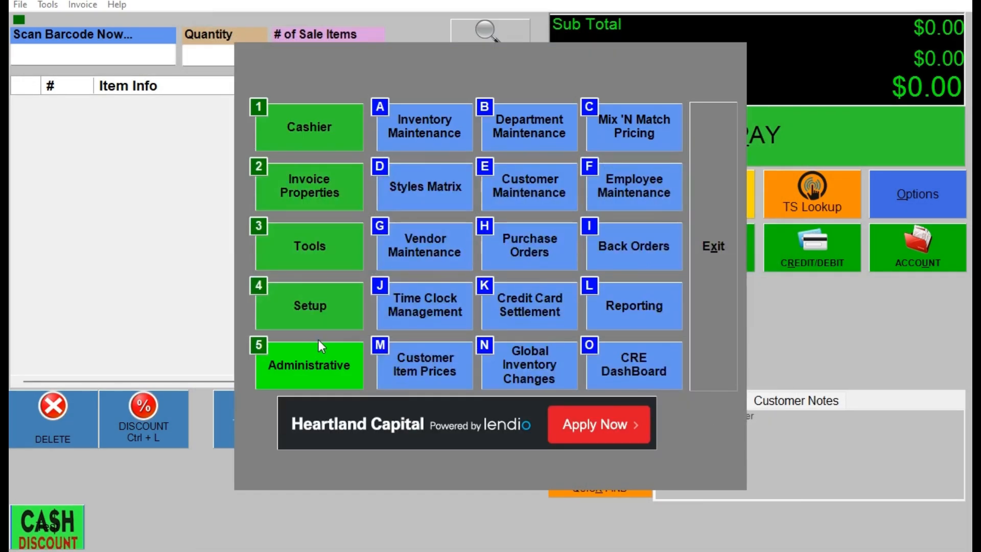
Start a new standard purchase order for the vendor R&R MARKETING LLC.
left_click(513, 243)
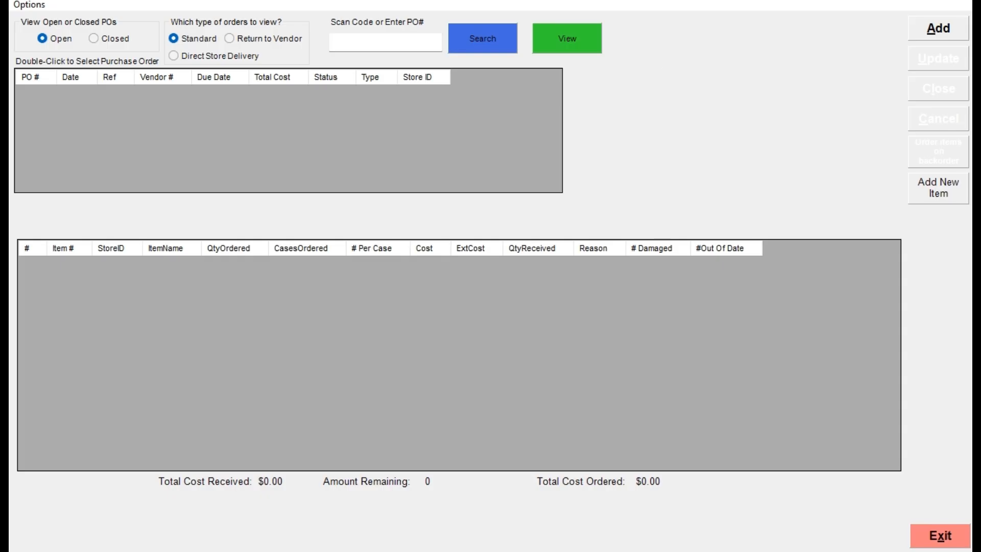
left_click(934, 29)
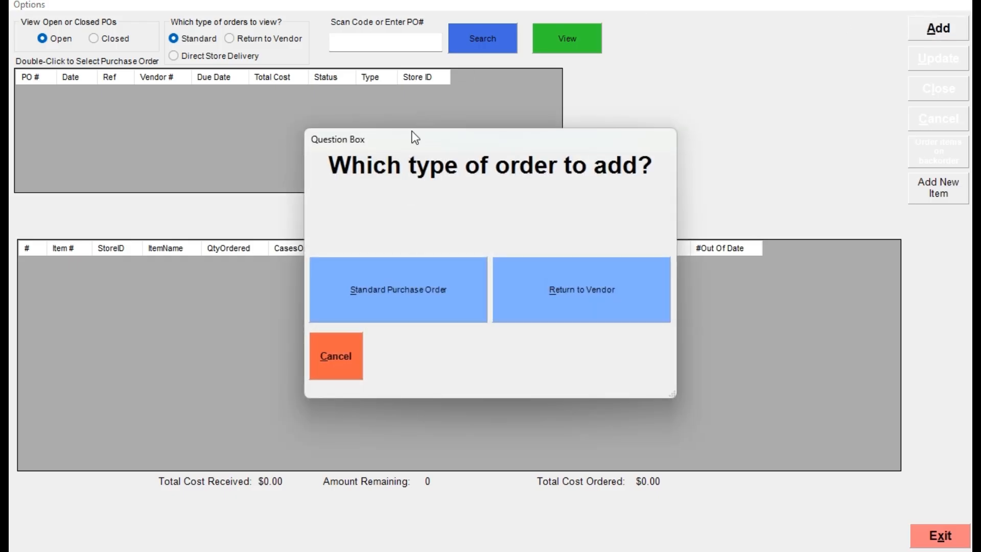
left_click(417, 307)
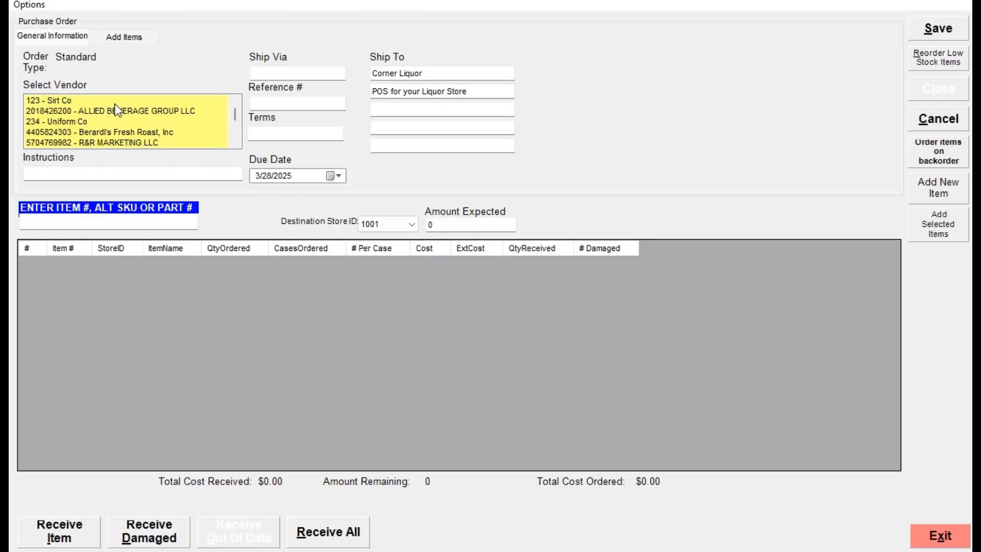
left_click(99, 142)
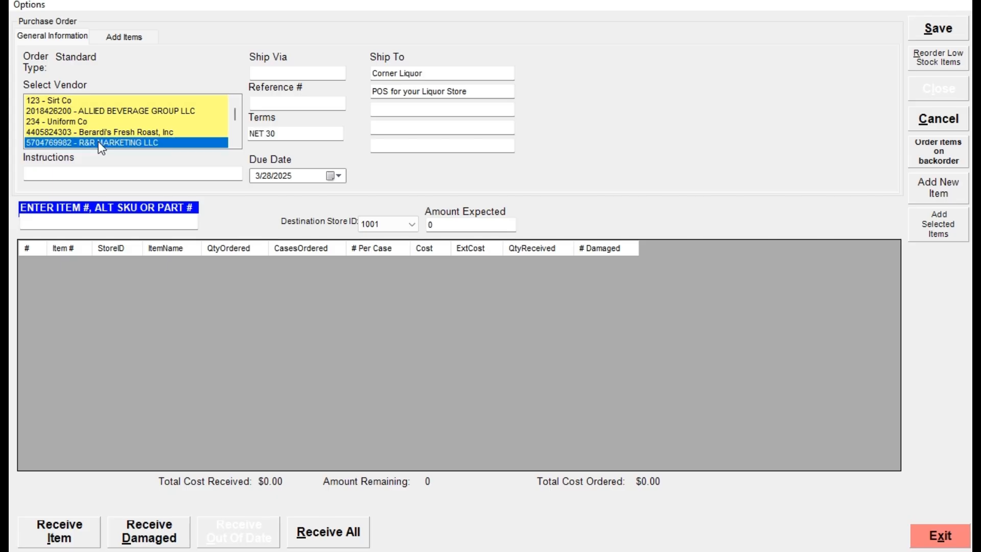
Sort the vendor's items by name, add 10 CANE RUM 375ML to the purchase order, and save it without printing a copy.
left_click(123, 38)
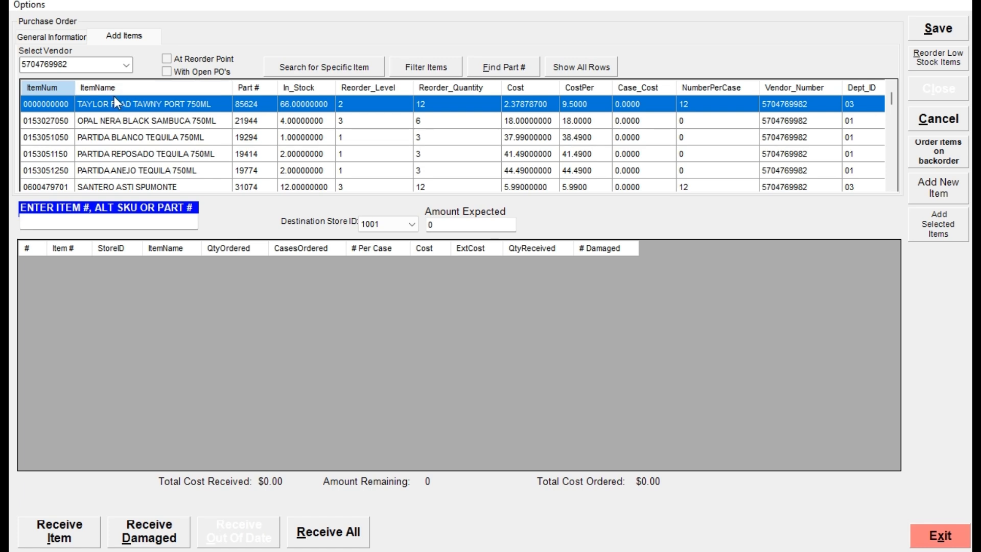
left_click(102, 88)
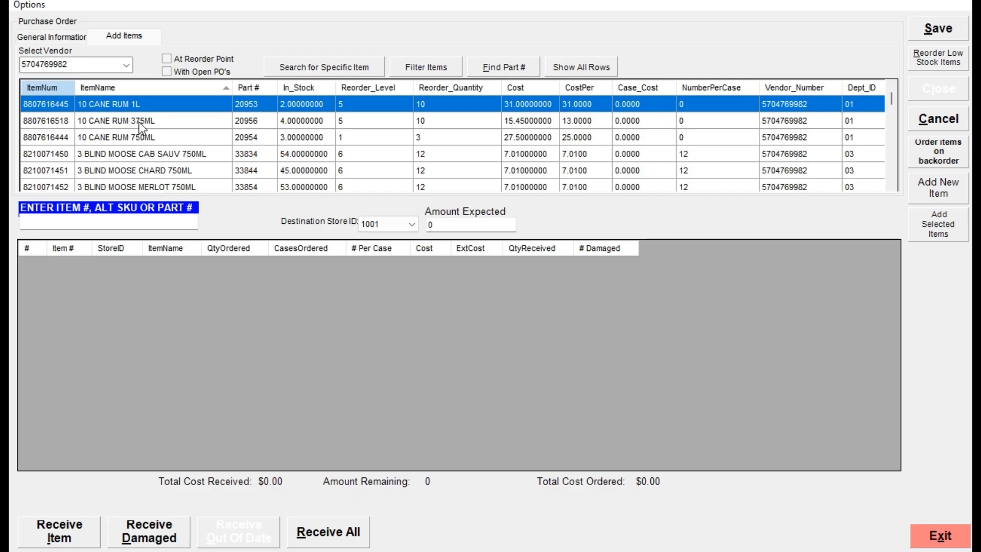
left_click(301, 121)
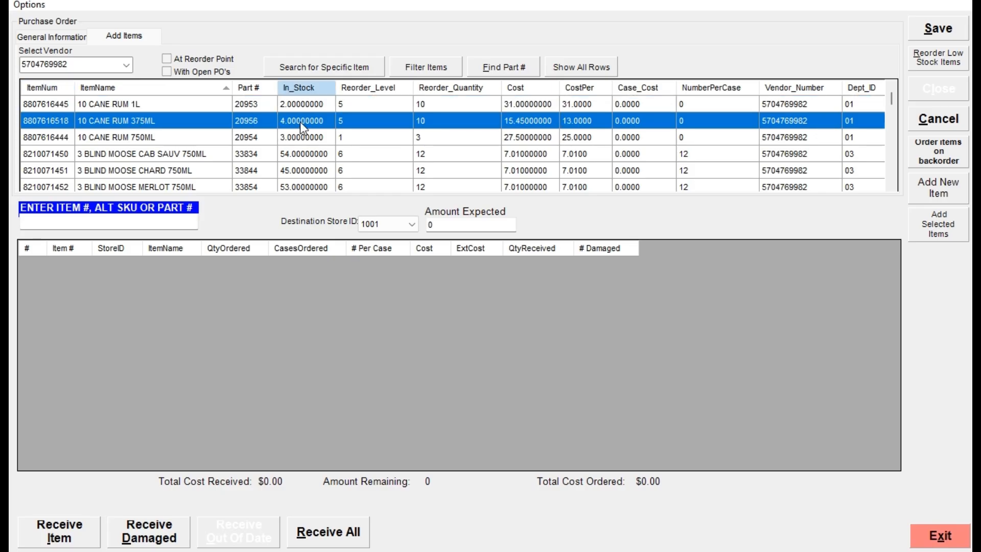
left_click(372, 120)
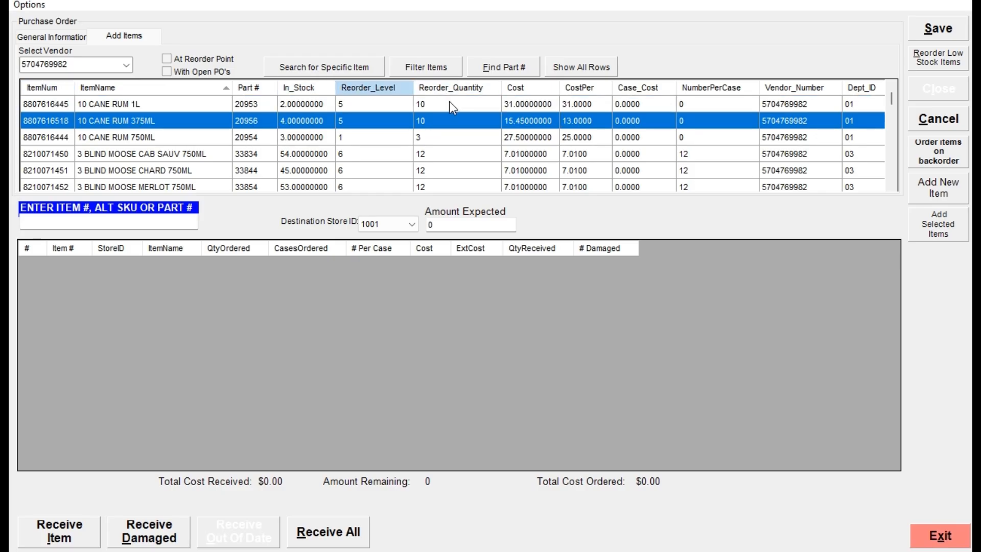
left_click(438, 123)
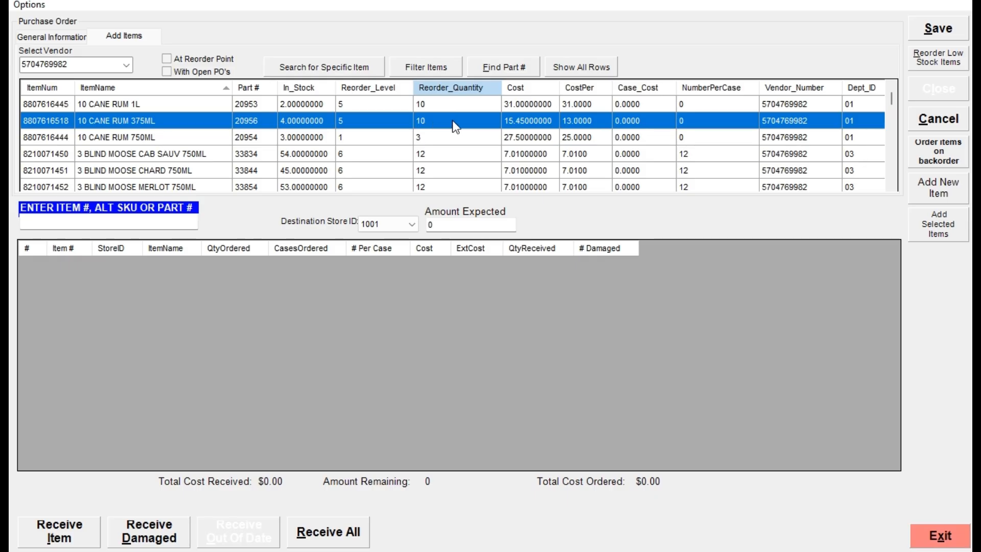
double_click(44, 121)
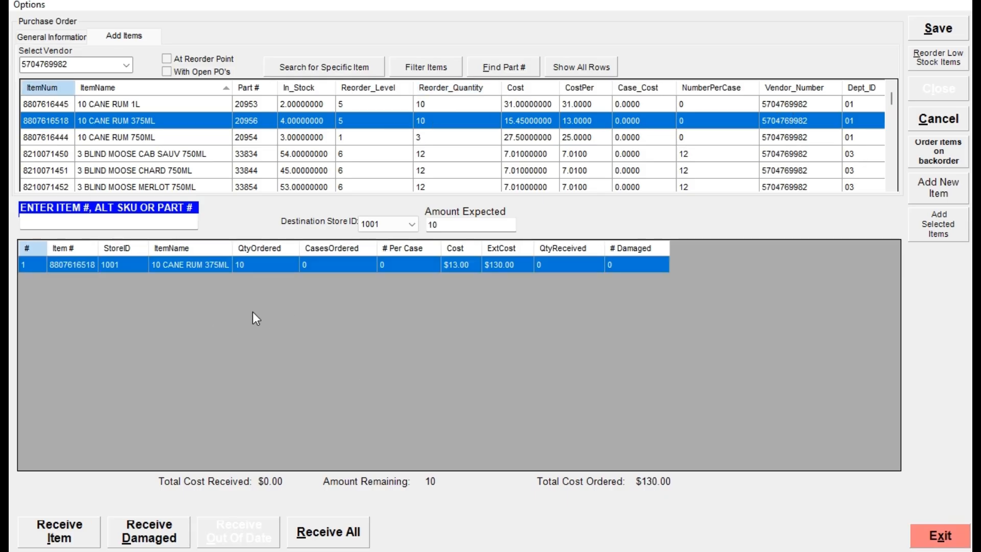
left_click(949, 29)
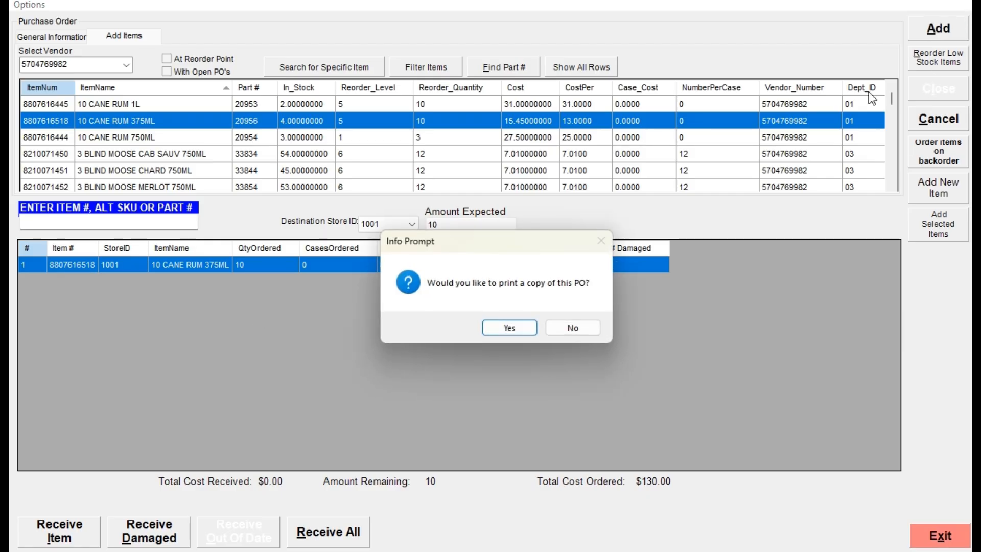
left_click(577, 328)
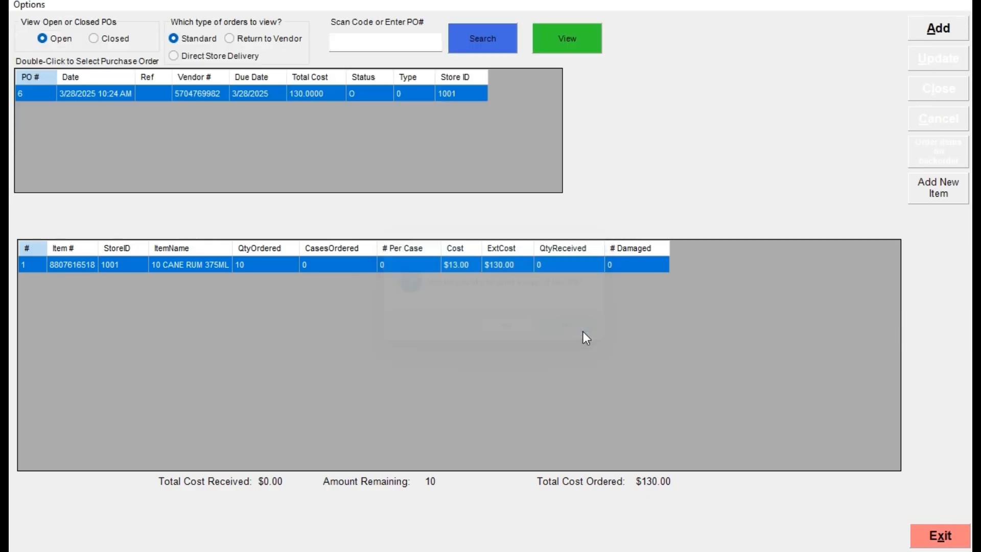
Receive all items on the open 10 CANE RUM 375ML purchase order, close the order permanently, and leave Purchase Orders.
double_click(111, 91)
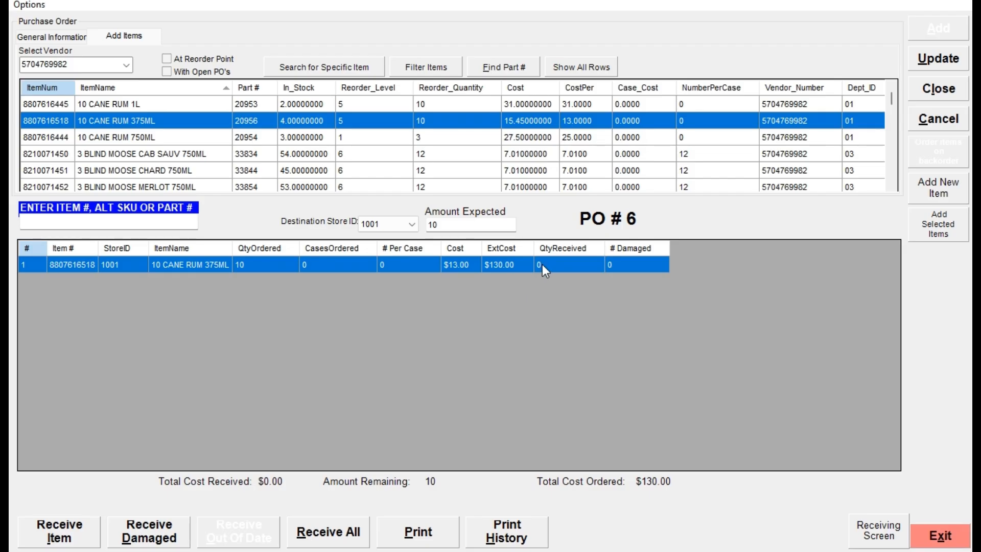
left_click(339, 531)
left_click(948, 90)
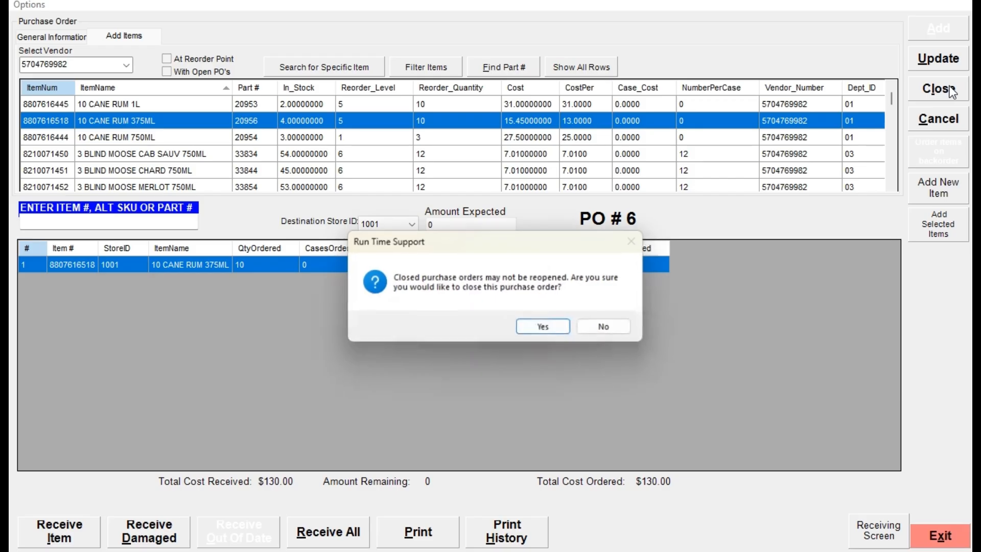
left_click(550, 329)
left_click(939, 535)
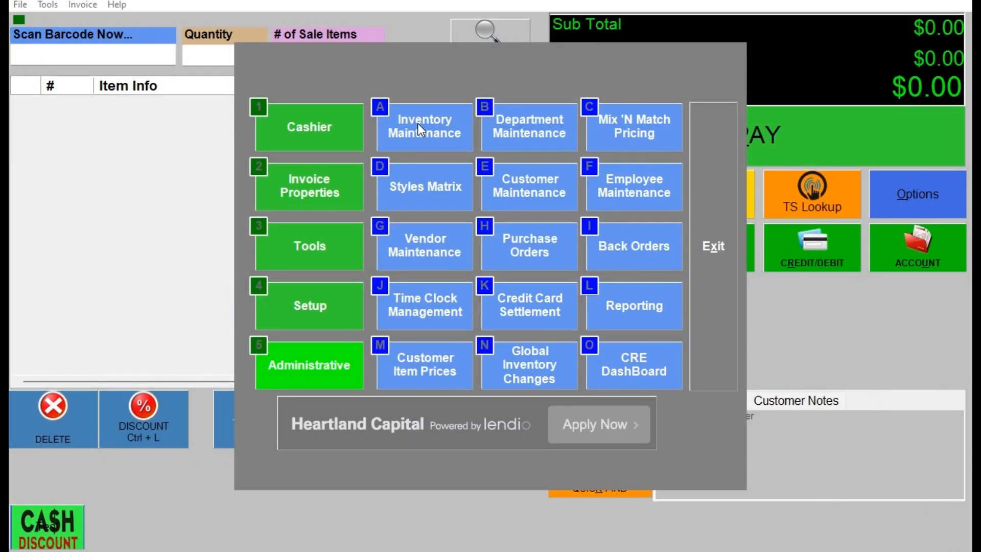
Search Inventory Maintenance for "10 cane" to check the stock of 10 CANE RUM 375ML, and return to the sales screen.
left_click(417, 127)
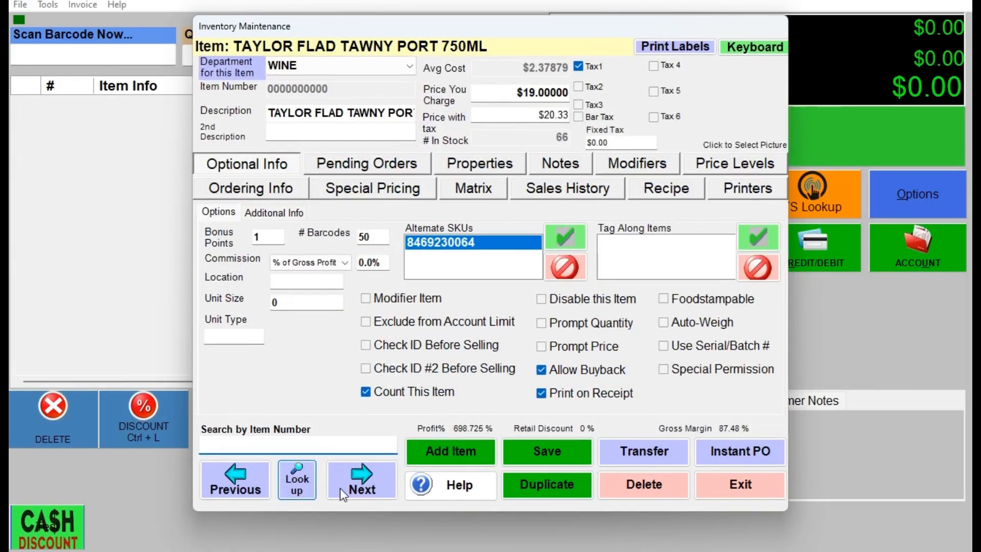
left_click(304, 488)
left_click(653, 475)
type("10 cane")
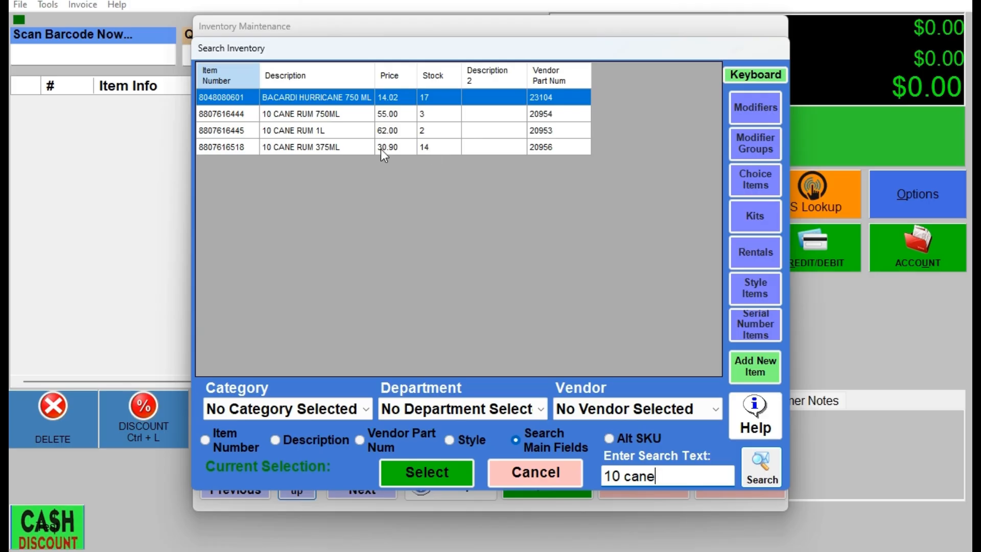
left_click(338, 148)
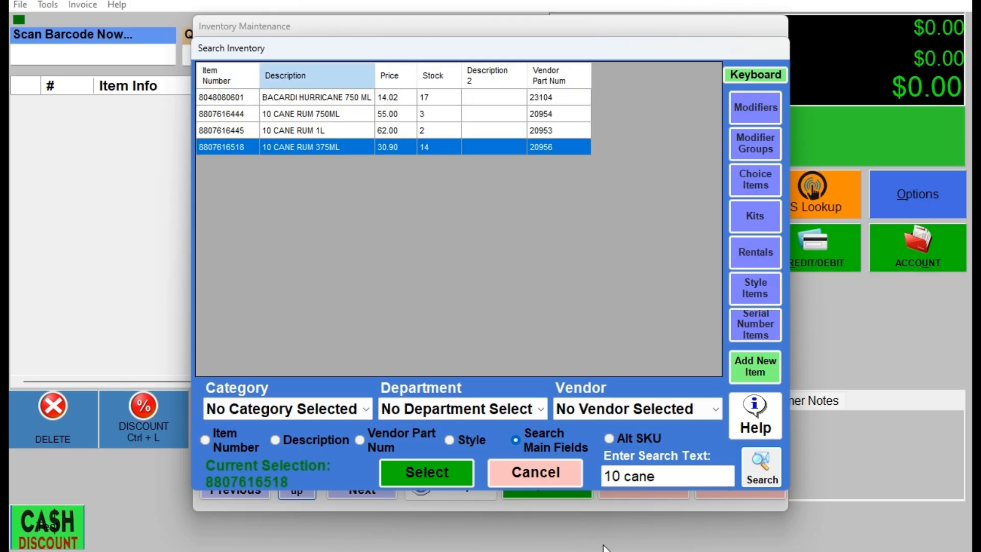
left_click(547, 480)
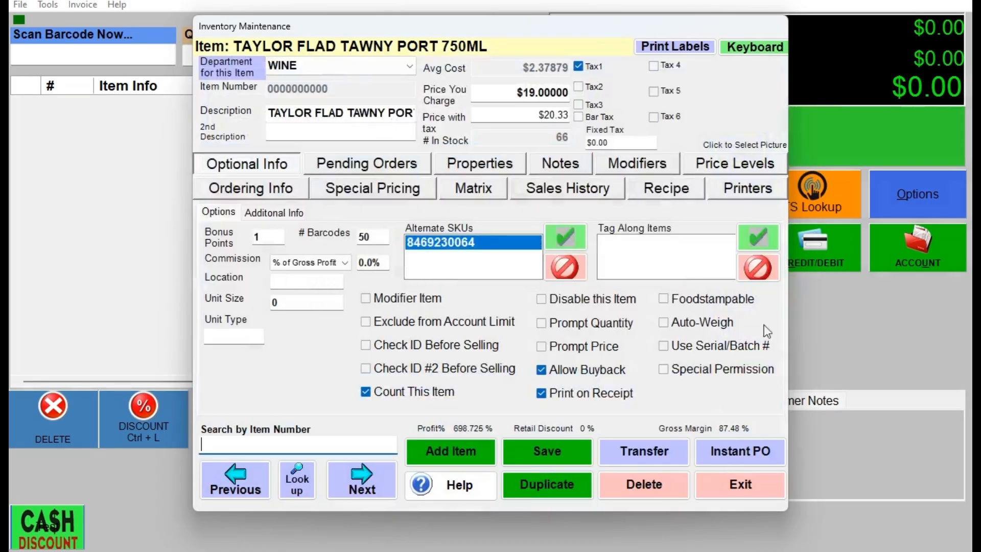
left_click(740, 490)
left_click(724, 260)
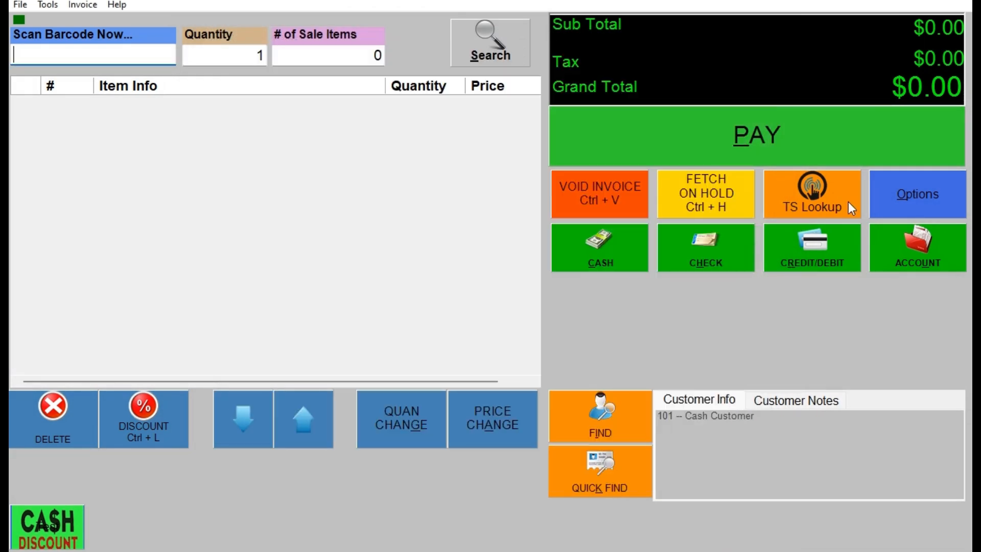
Add 10 CANE RUM 375ML to the invoice from the item lookup and set its quantity to 10.
left_click(813, 189)
left_click(804, 141)
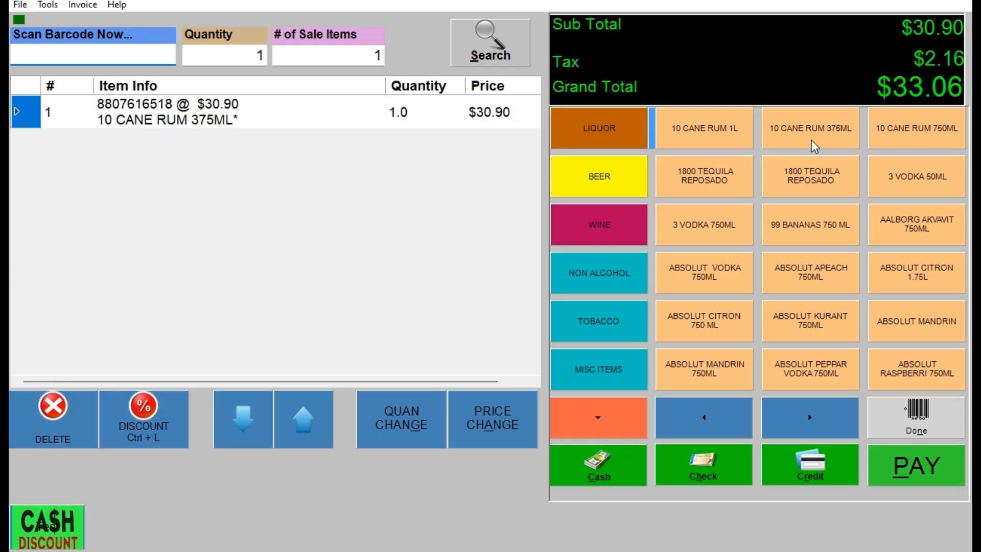
left_click(415, 431)
left_click(429, 305)
left_click(489, 353)
left_click(502, 459)
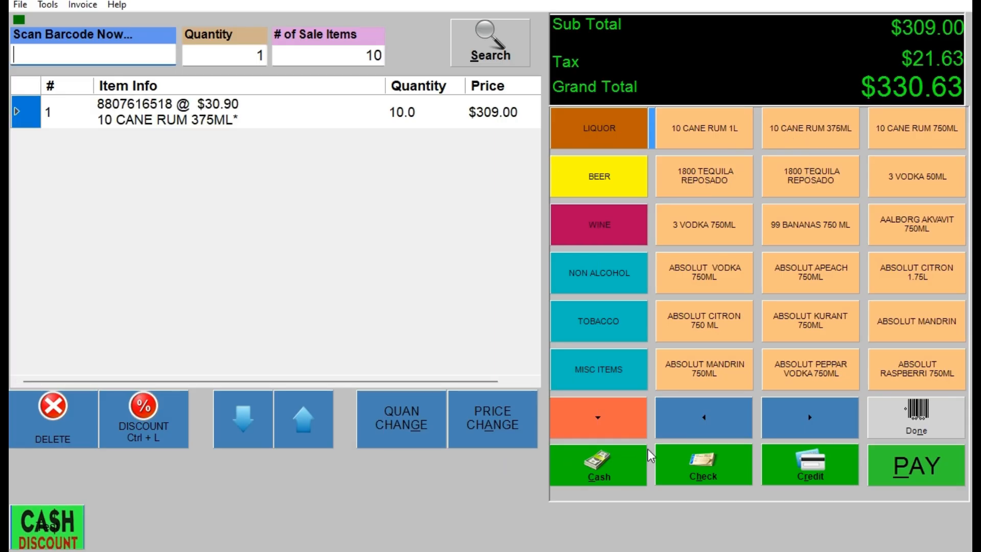
Pay the full invoice amount in cash without printing a receipt.
left_click(914, 423)
left_click(768, 145)
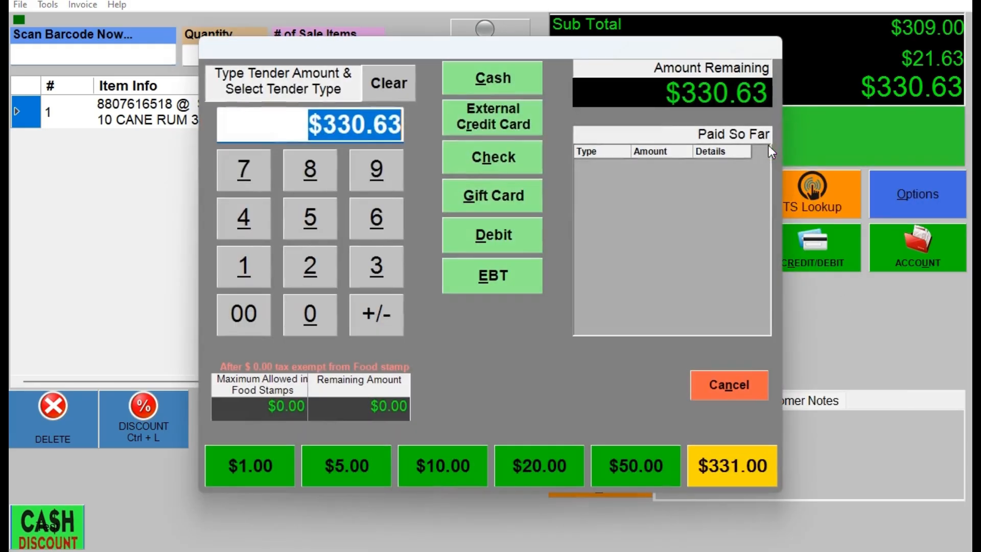
left_click(495, 80)
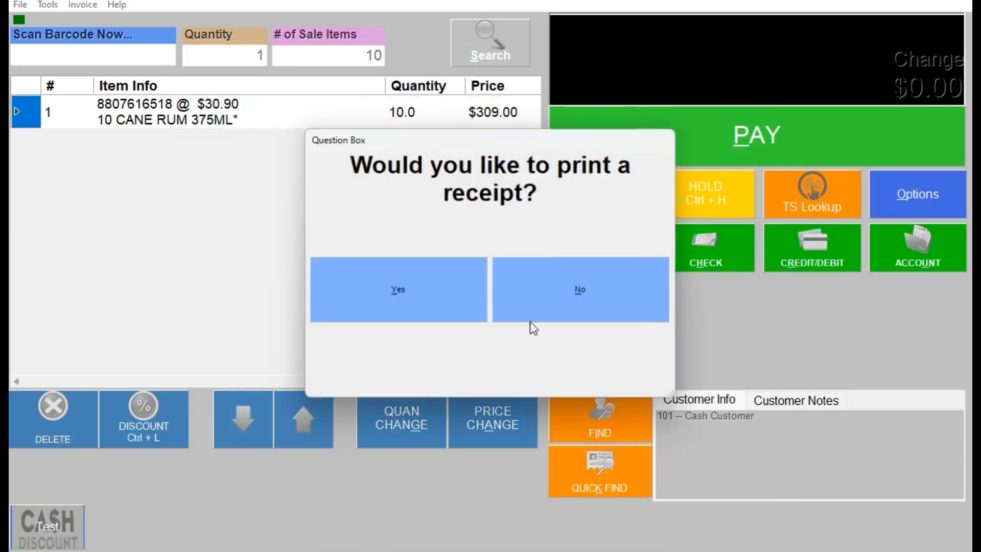
left_click(575, 280)
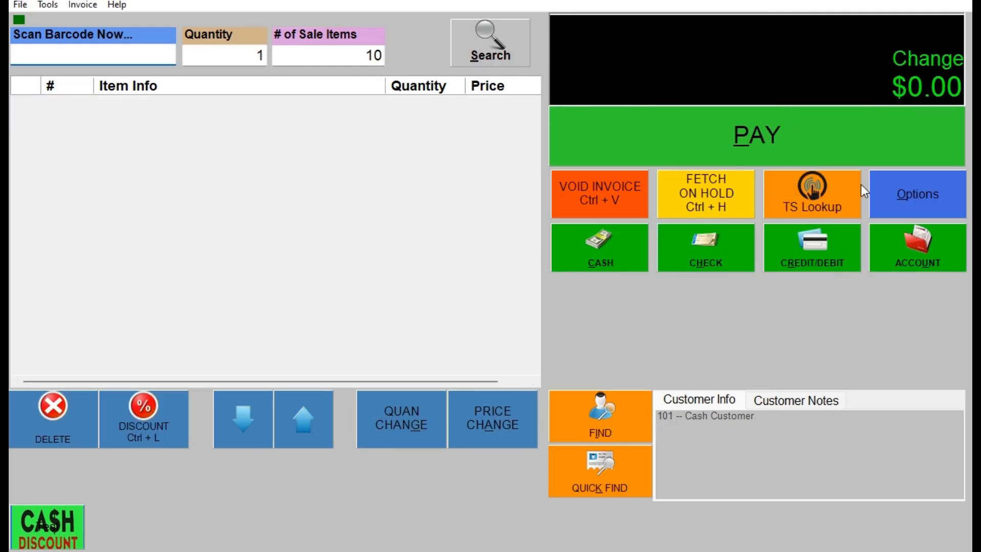
Start a new standard purchase order for the vendor R&R MARKETING LLC.
left_click(914, 196)
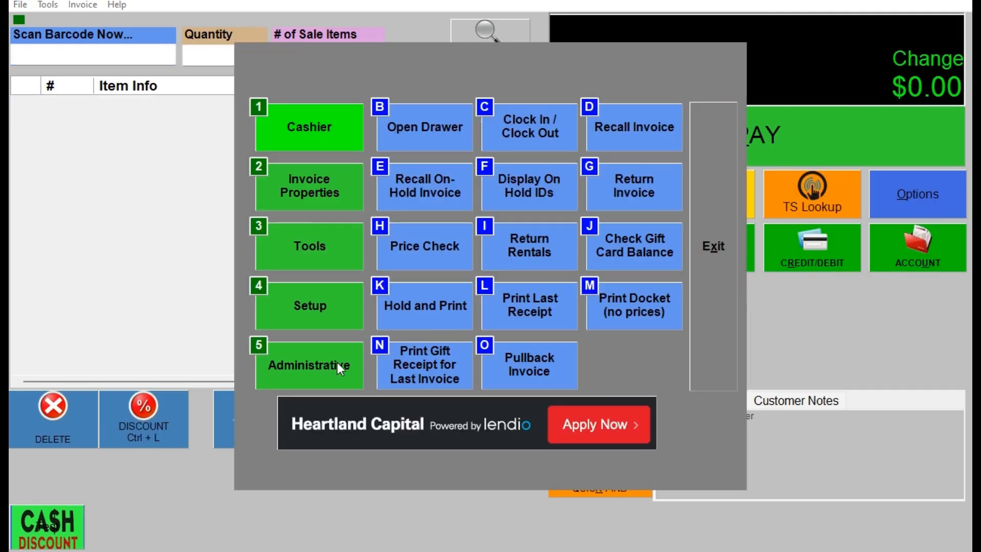
left_click(529, 251)
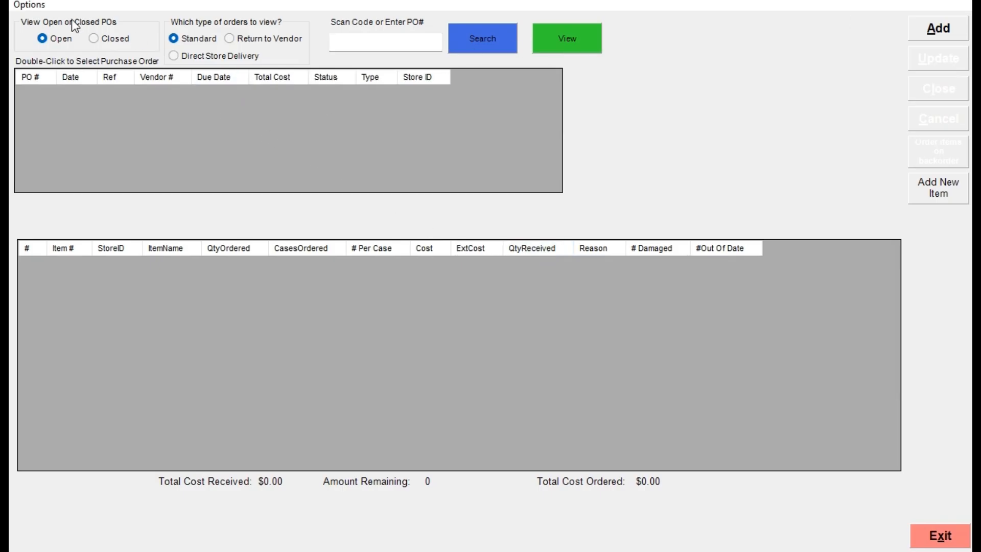
left_click(937, 29)
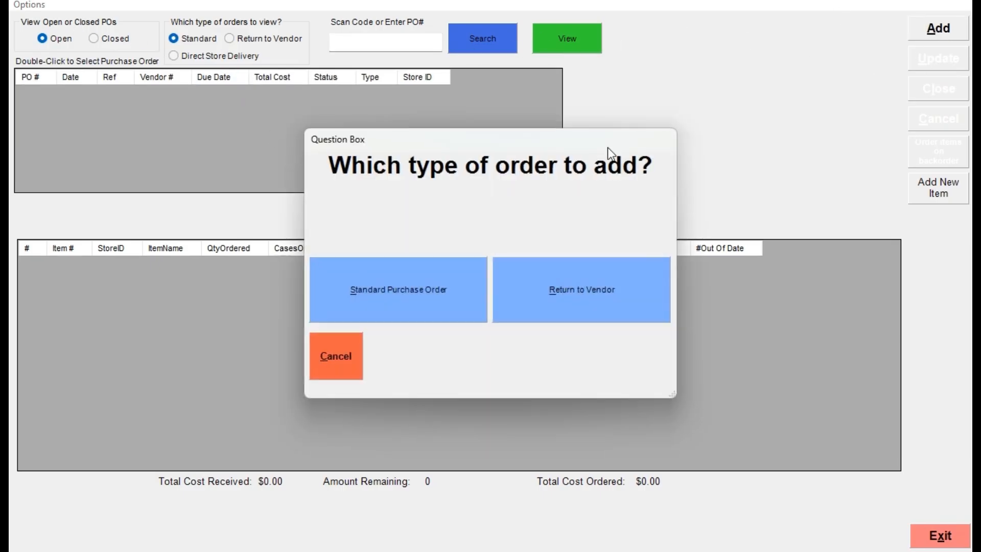
left_click(369, 293)
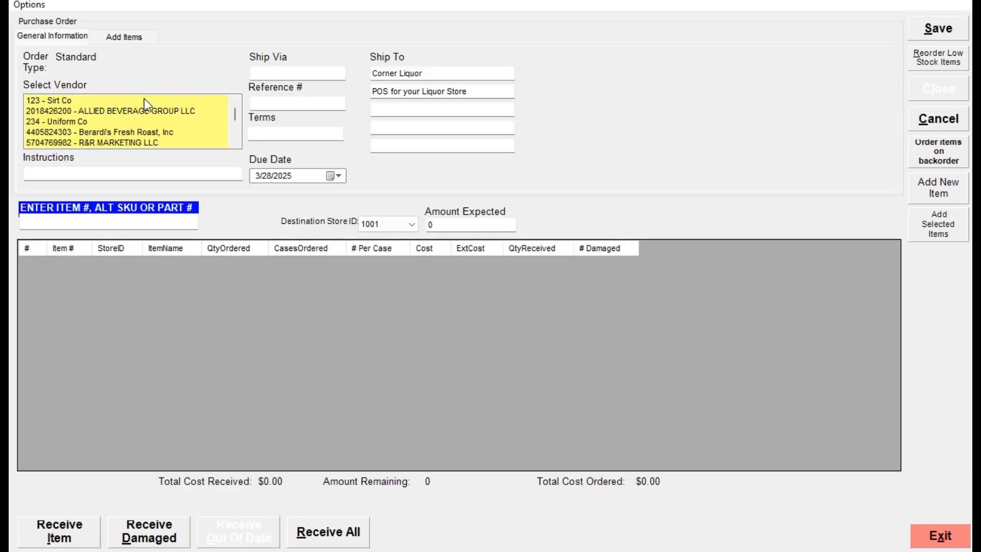
left_click(81, 144)
Sort the vendor's items by name and locate 10 CANE RUM 375ML to compare its stock with its reorder level.
left_click(123, 38)
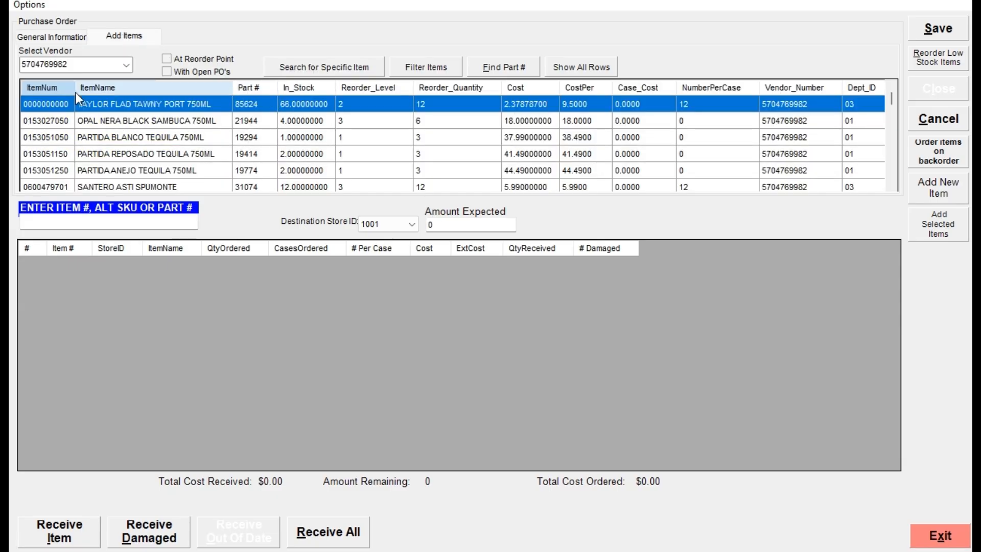
left_click(137, 88)
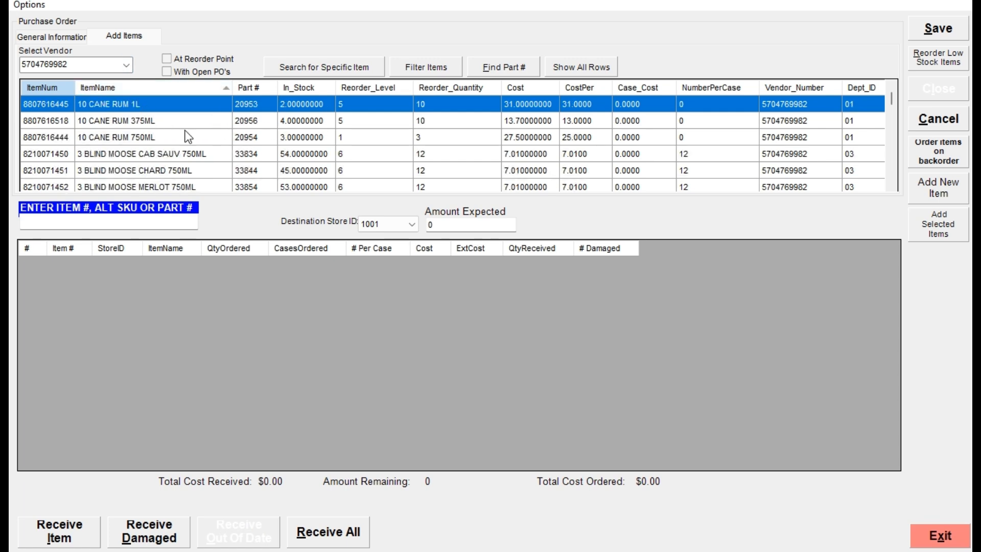
left_click(177, 122)
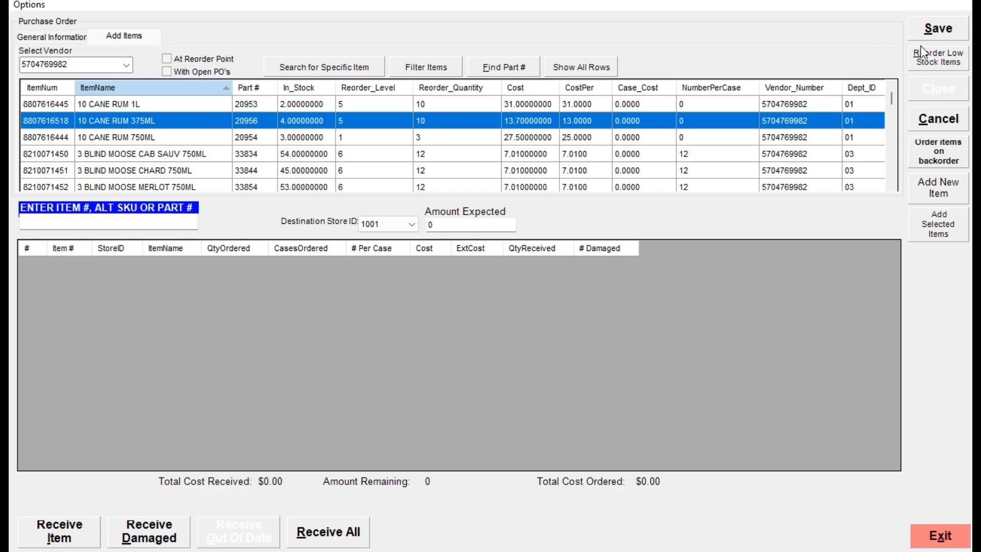
Fill the order with all low stock items, sorted by item name, and save it without printing a copy.
left_click(930, 60)
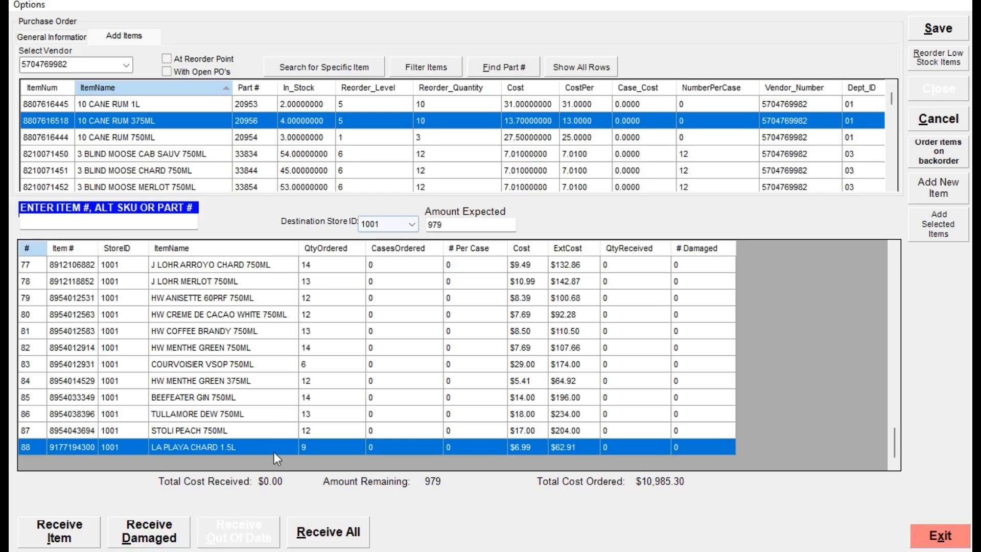
left_click(201, 246)
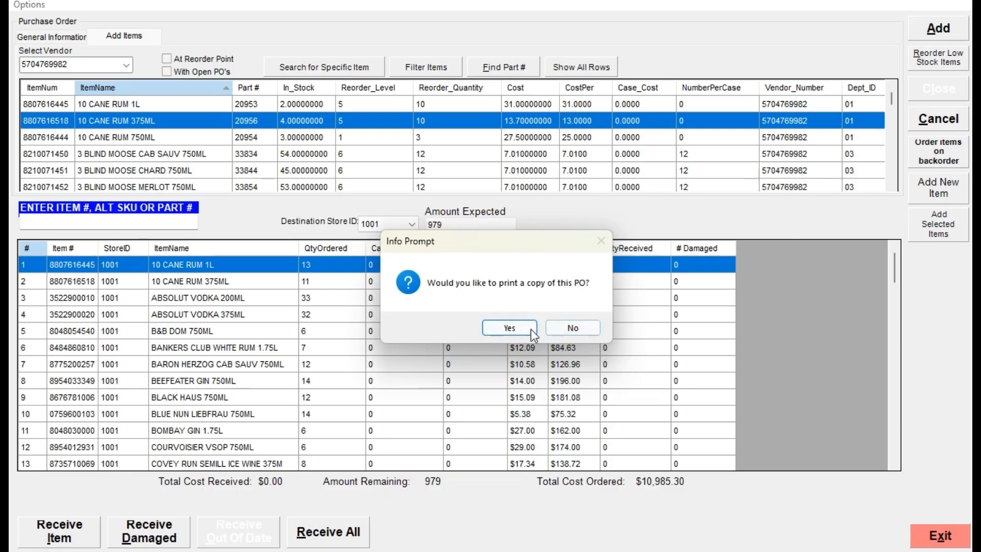
left_click(562, 328)
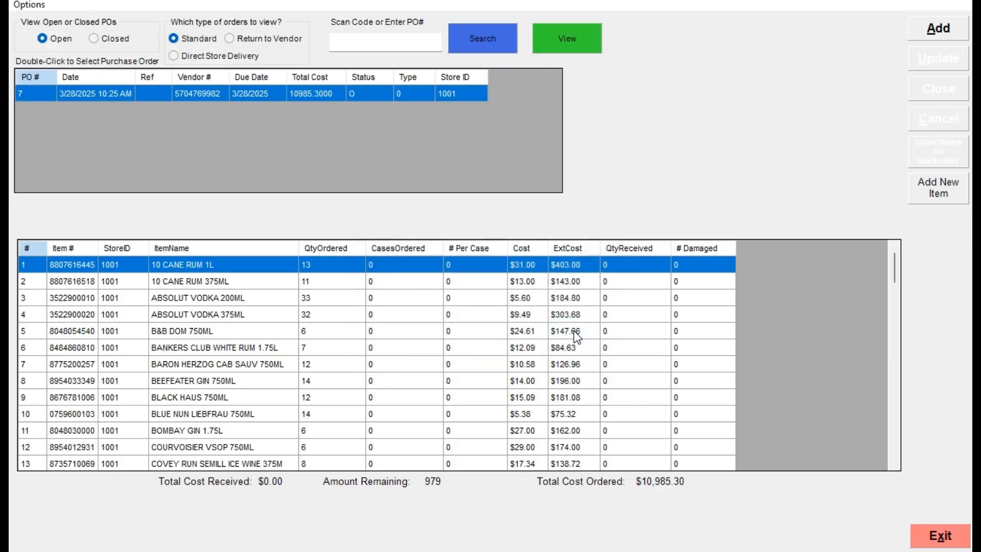
Open the newly saved purchase order and receive all of its items.
double_click(321, 94)
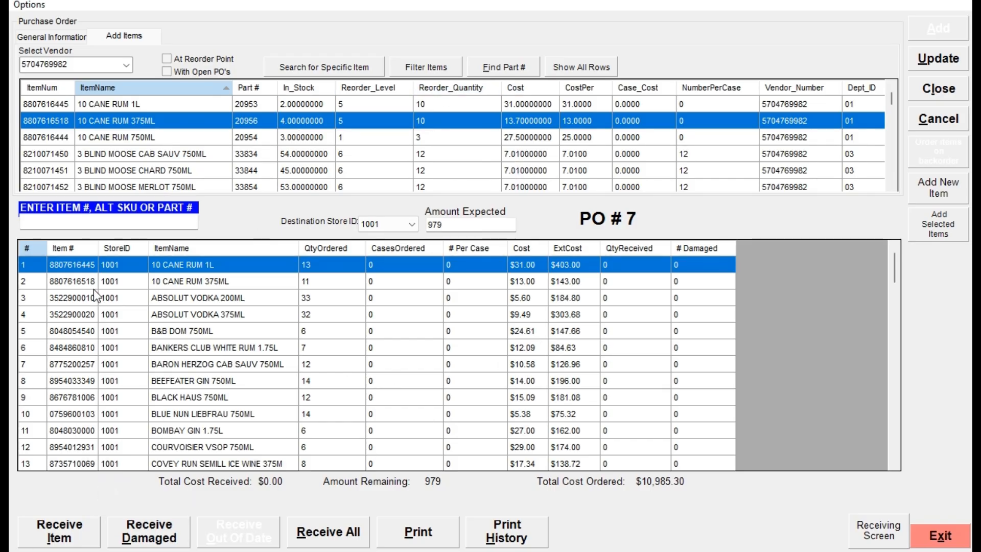
left_click(110, 302)
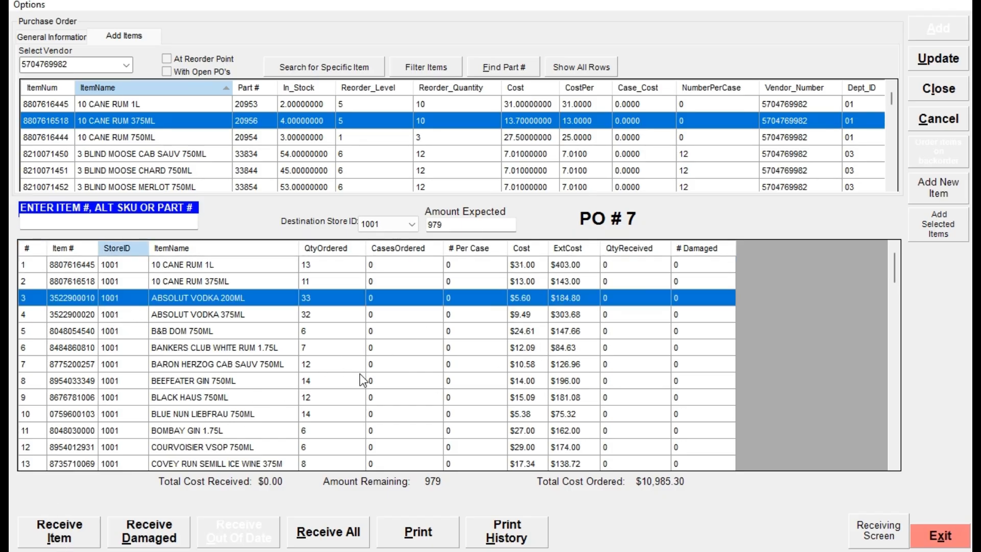
left_click(328, 533)
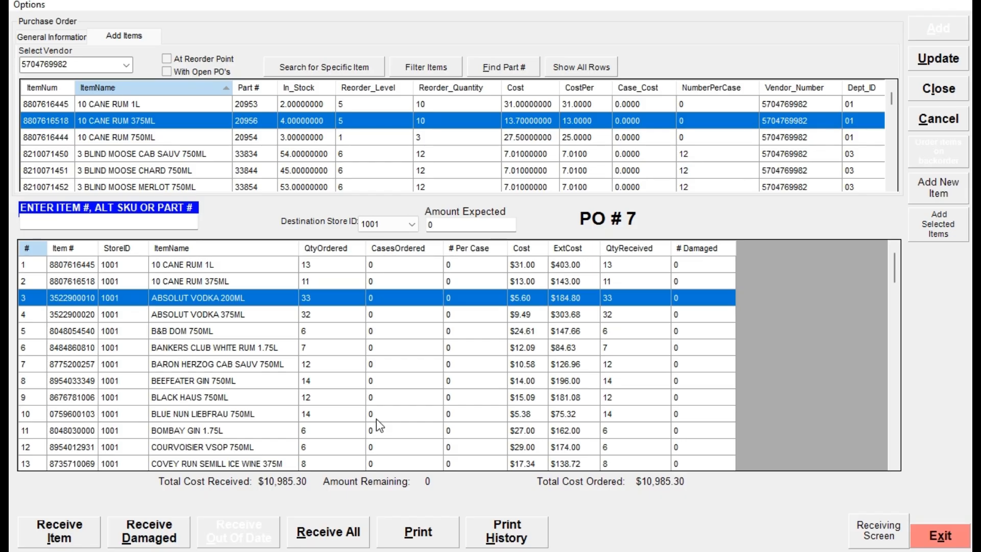
Close the received purchase order permanently and leave Purchase Orders.
left_click(940, 91)
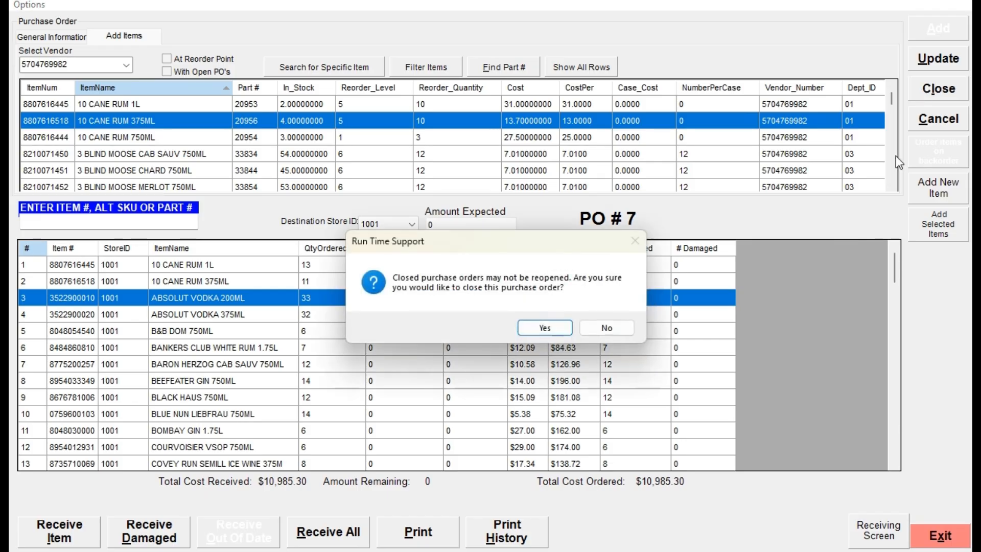
left_click(557, 325)
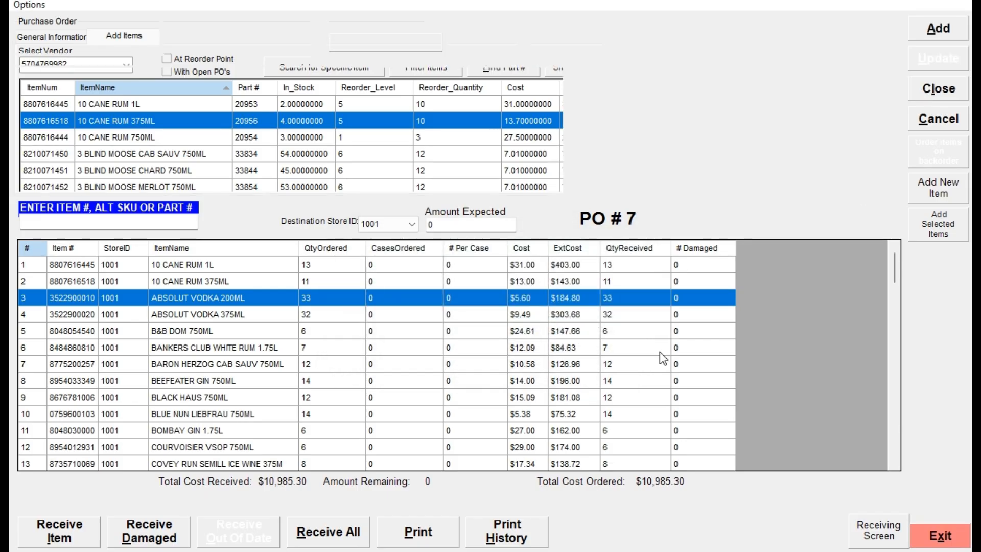
left_click(935, 541)
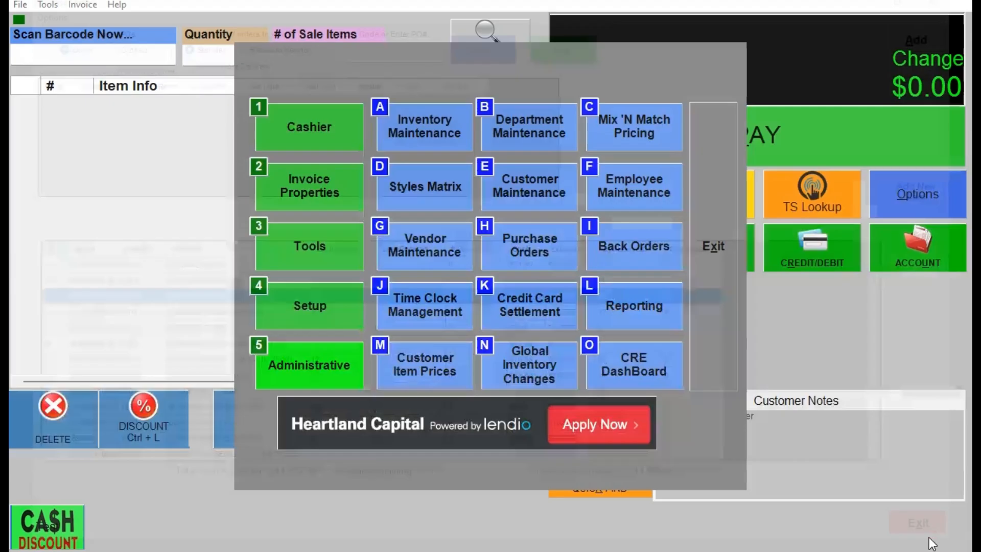
Search Inventory Maintenance for "10 cane" and open 10 CANE RUM 375ML to check its stock.
left_click(426, 127)
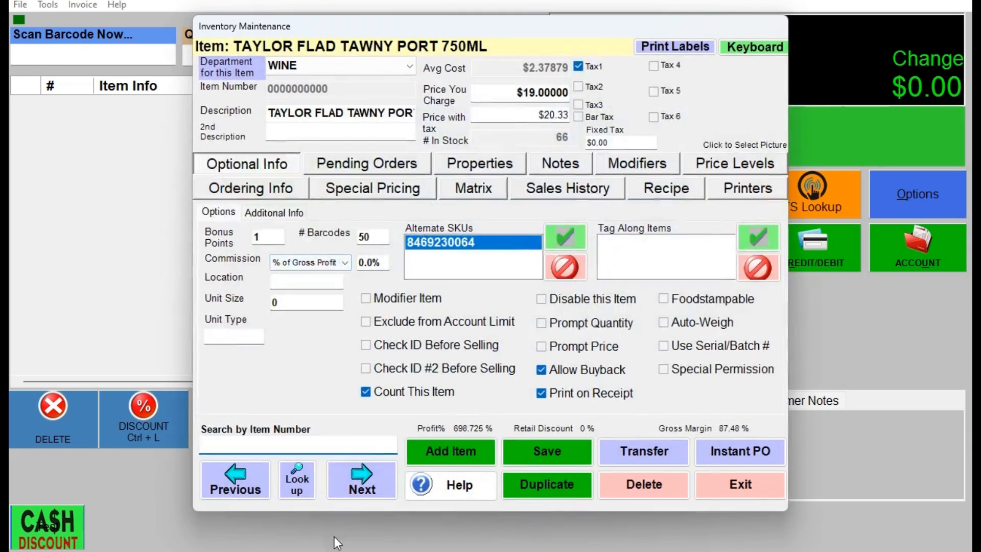
left_click(299, 481)
type("10 cane")
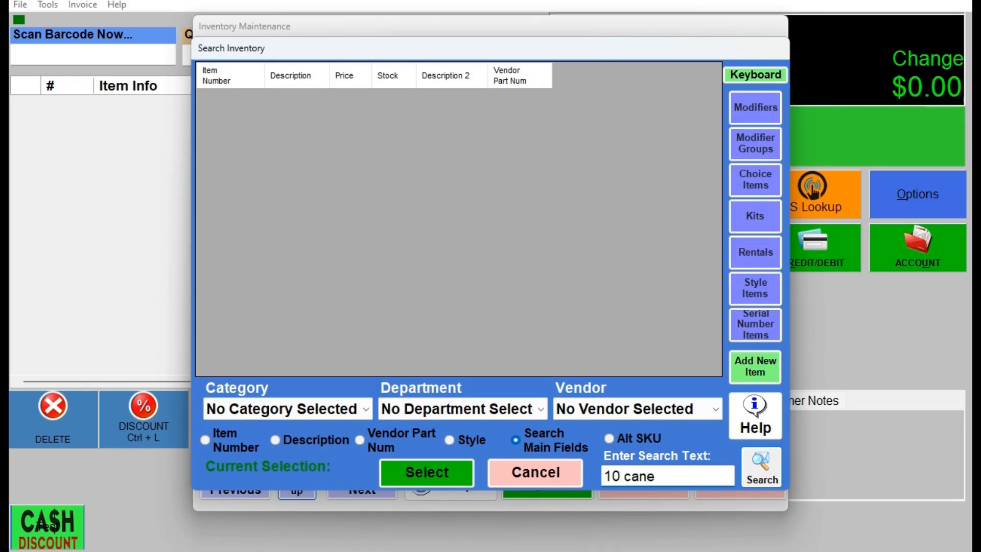
key("Return")
double_click(314, 147)
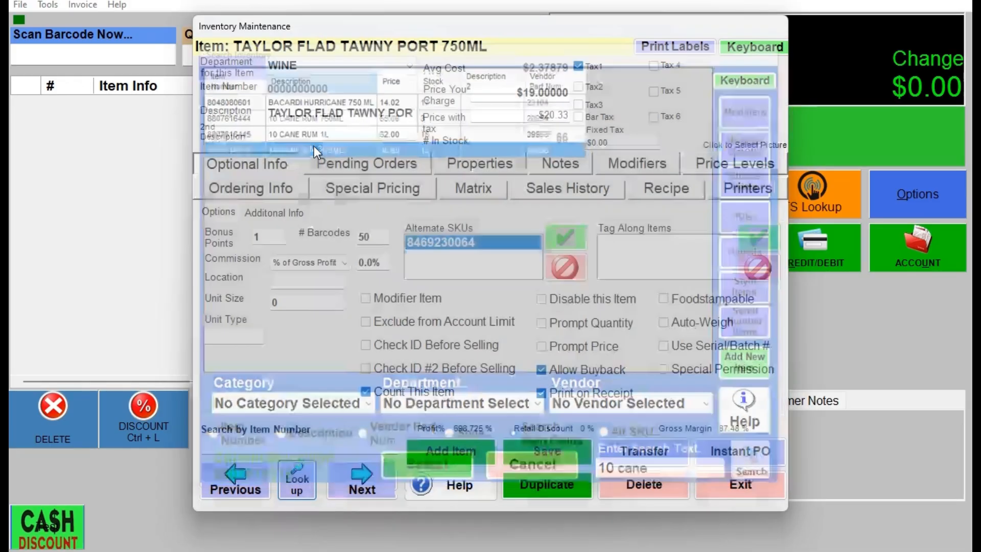